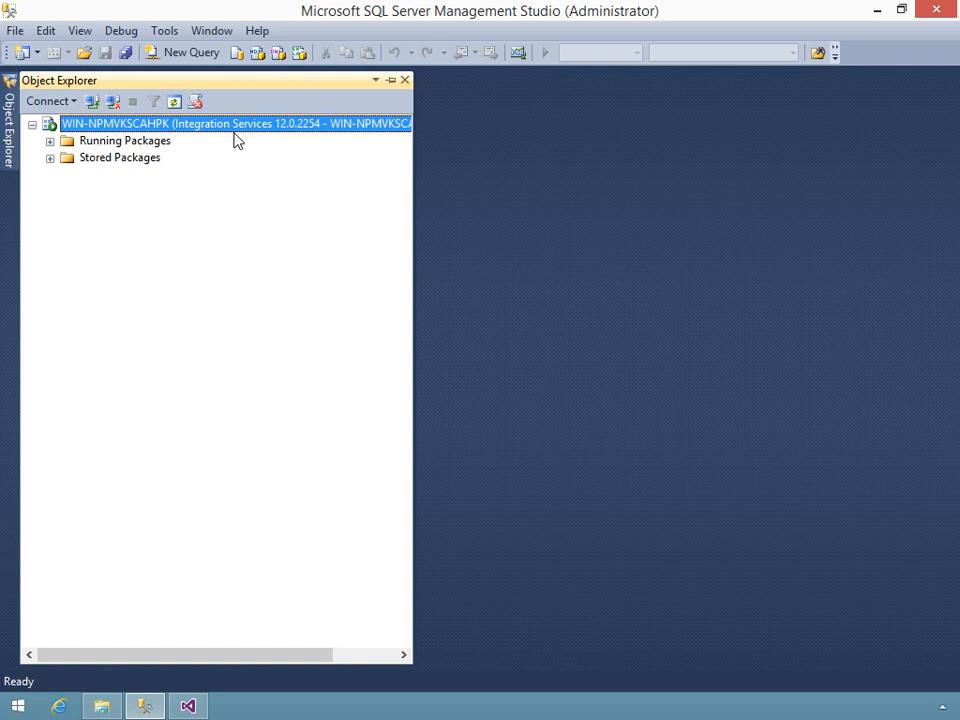
Start importing a package into the File System folder under Stored Packages, keeping File System as the package location
left_click(50, 159)
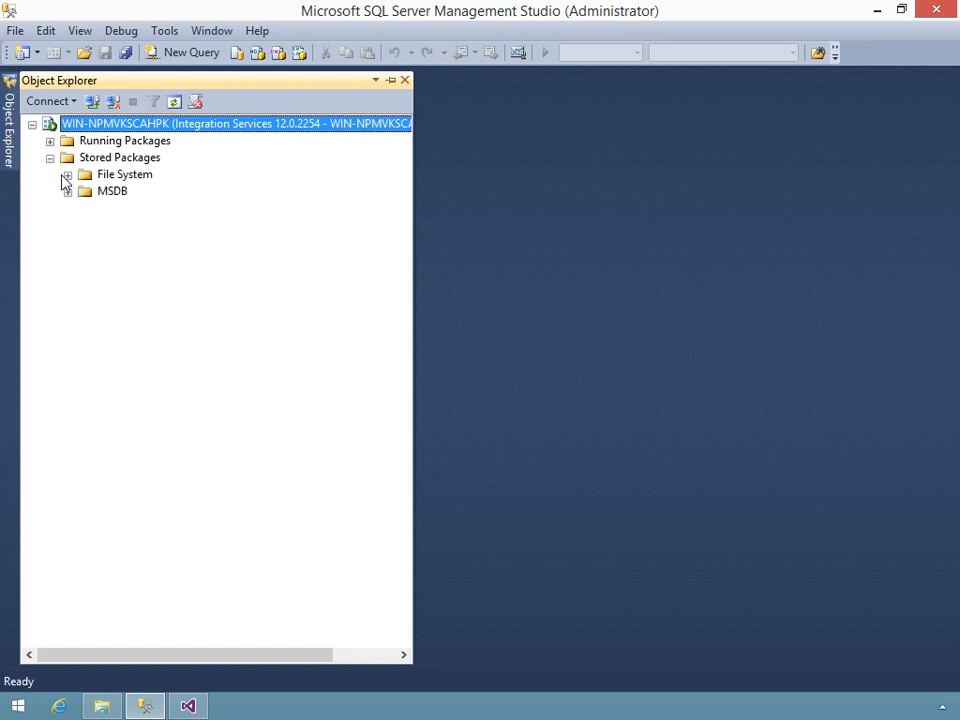
left_click(67, 176)
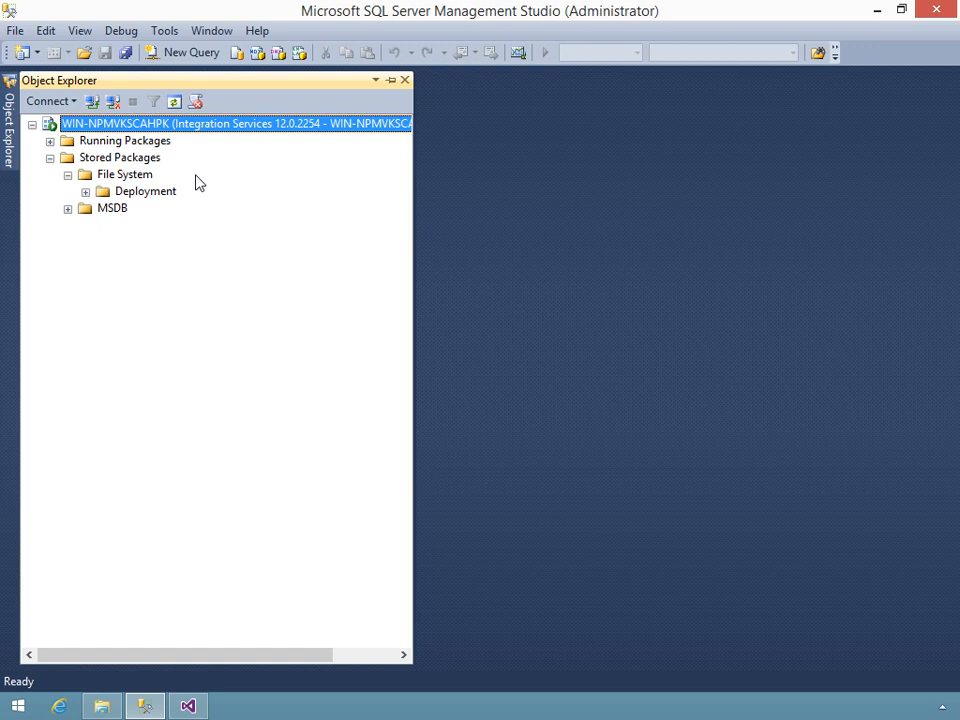
right_click(136, 180)
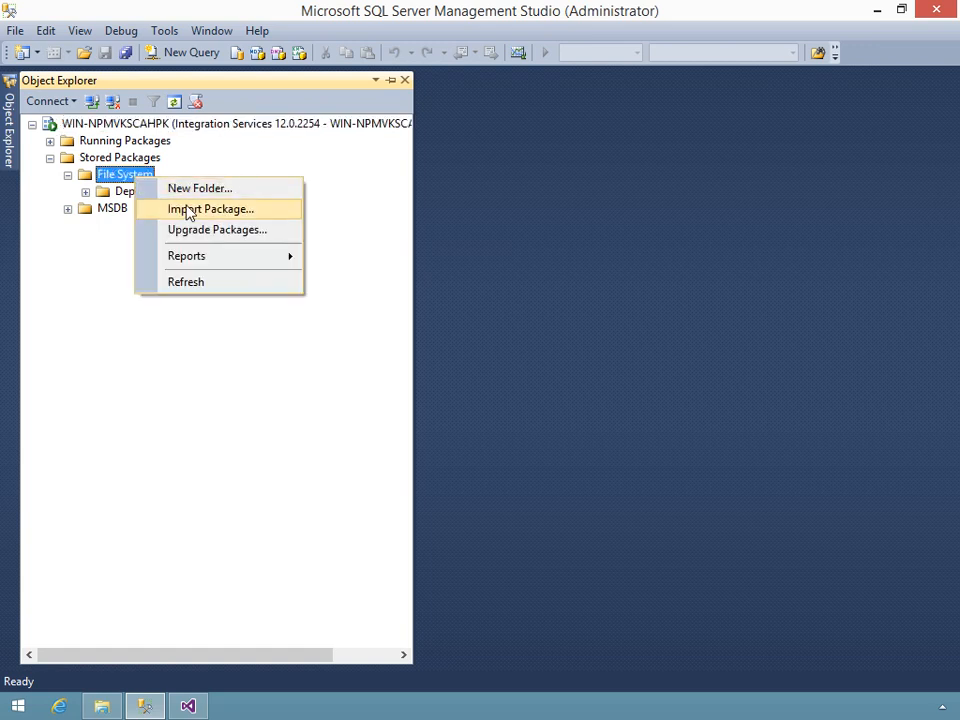
left_click(220, 210)
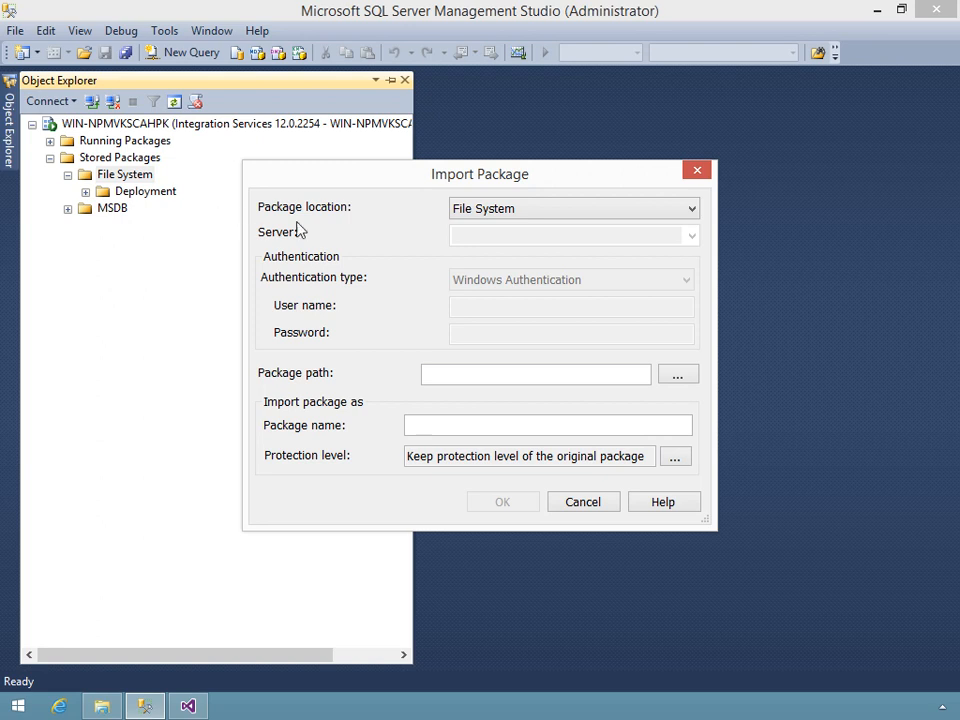
left_click(480, 212)
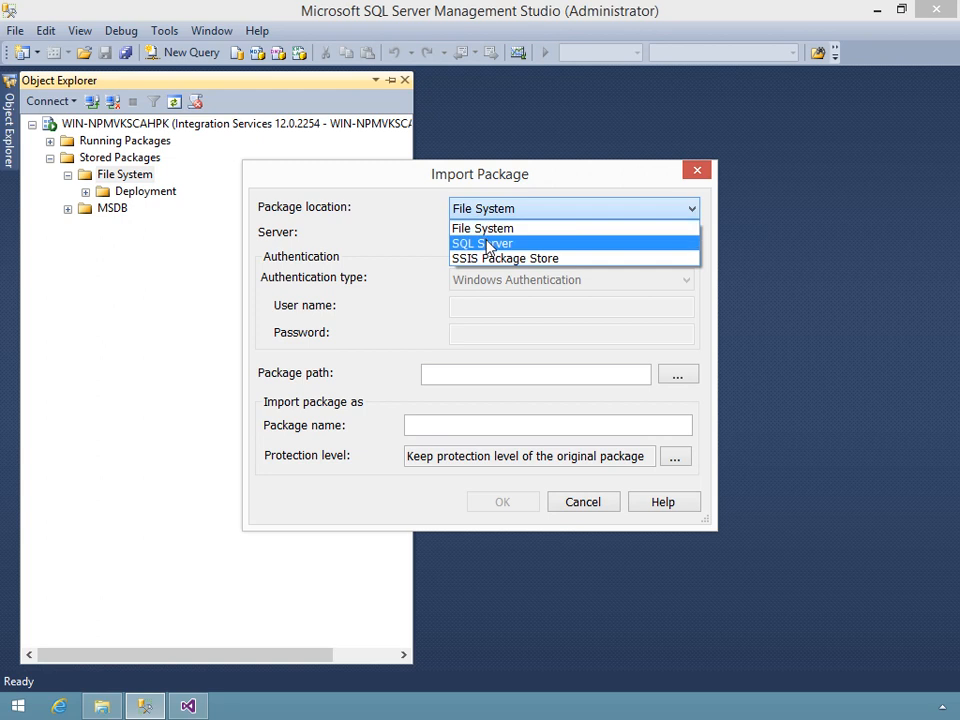
left_click(398, 212)
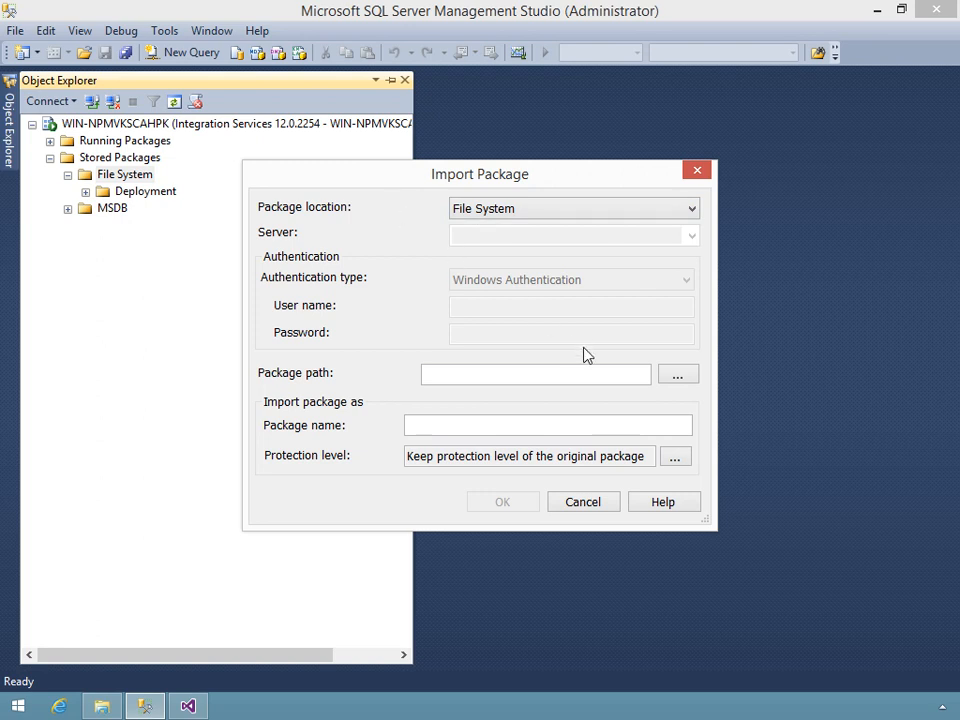
Choose Deployment.dtsx from C:\Sample Files\Packages\Deployment\Deployment as the package to import
left_click(678, 376)
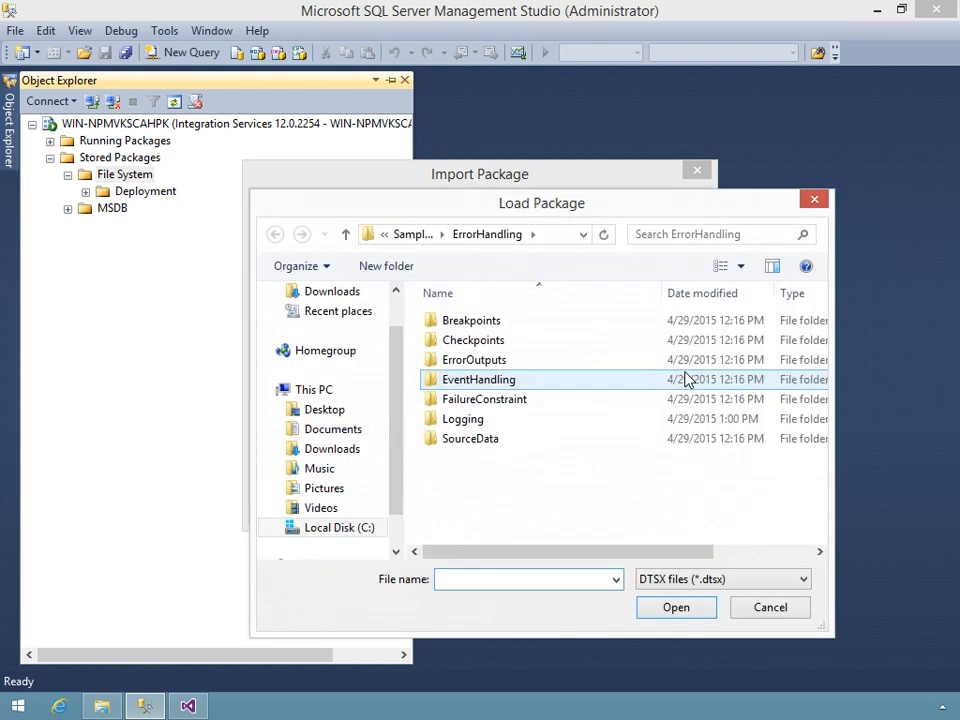
left_click(399, 243)
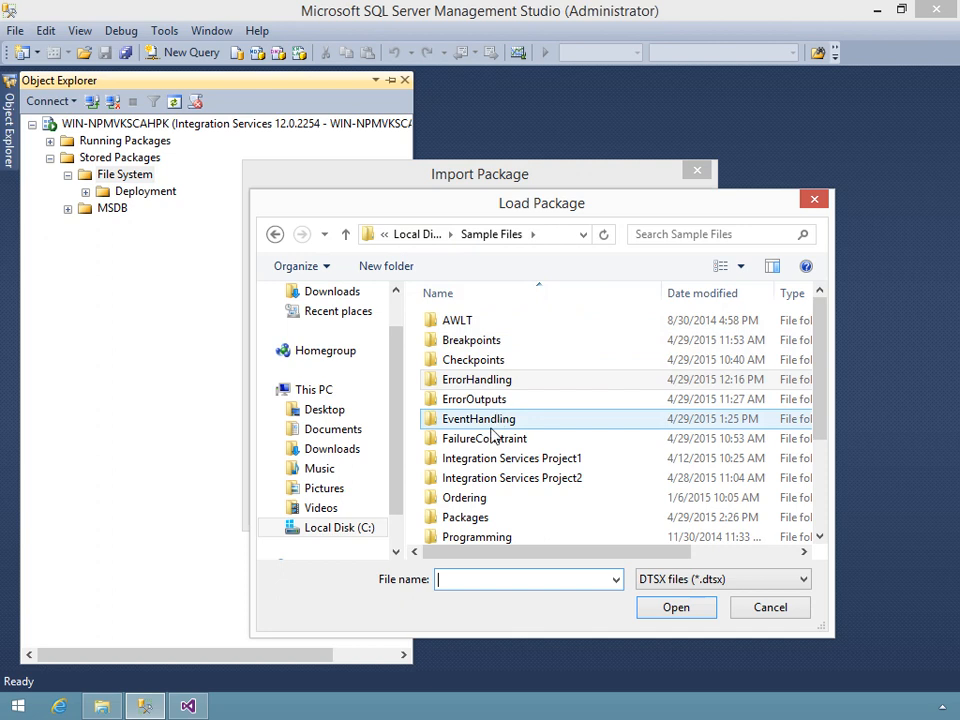
double_click(476, 518)
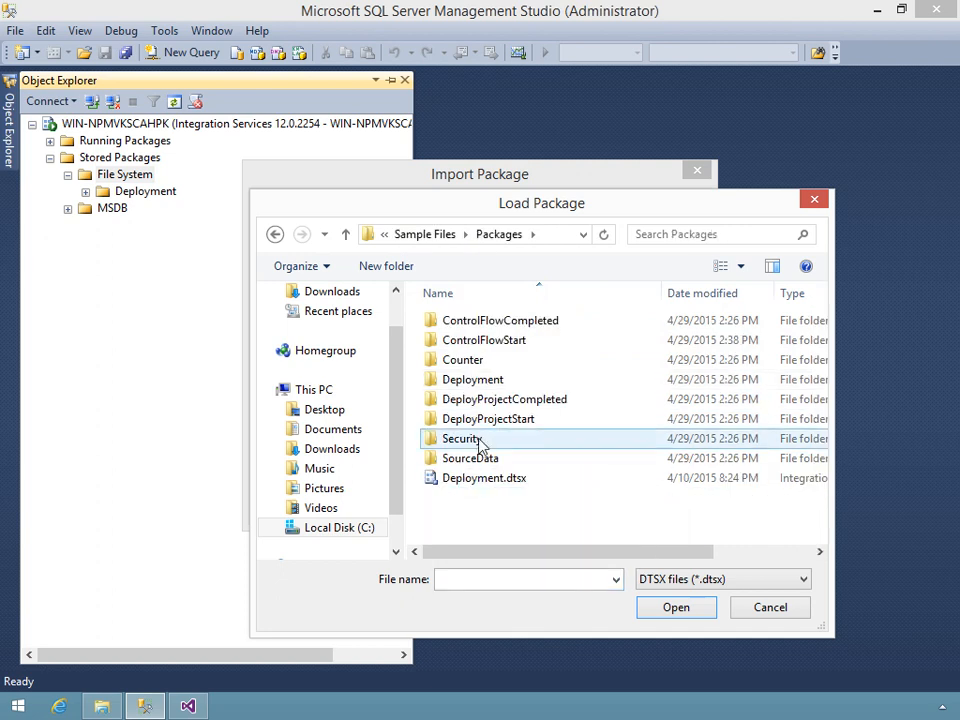
double_click(460, 383)
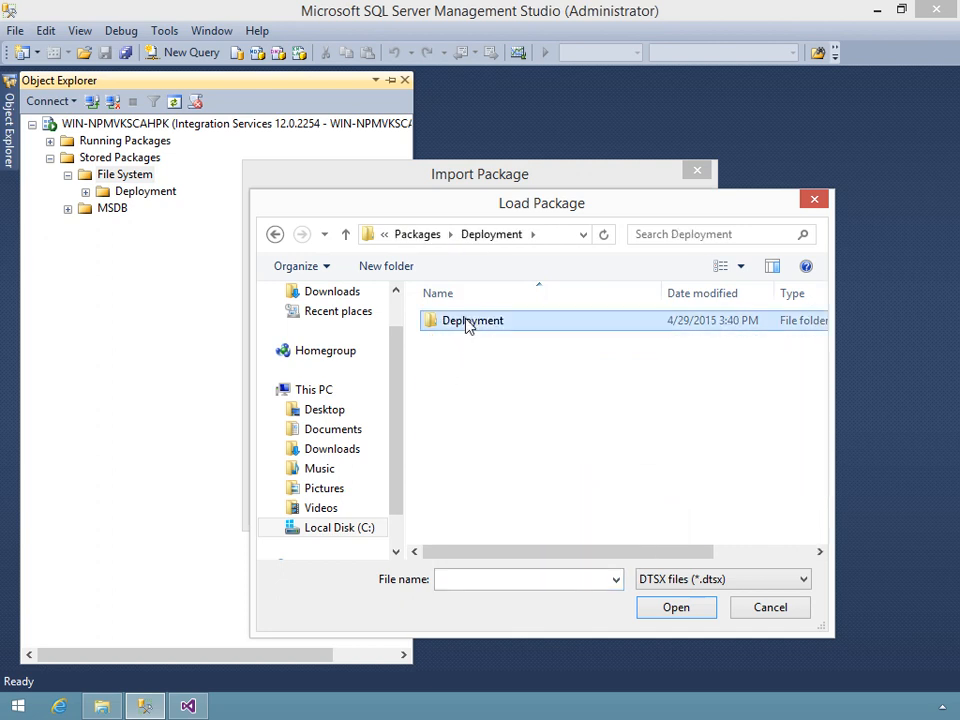
double_click(462, 321)
left_click(478, 362)
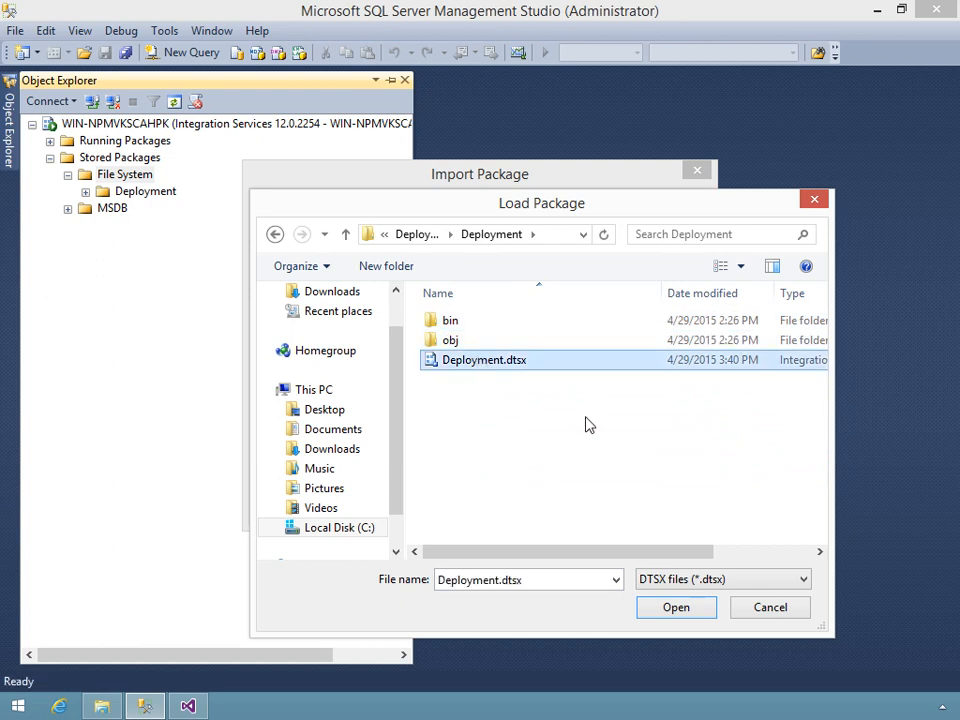
left_click(684, 610)
Import the package under the name DeployViASSMS and refresh the File System folder
left_click(490, 426)
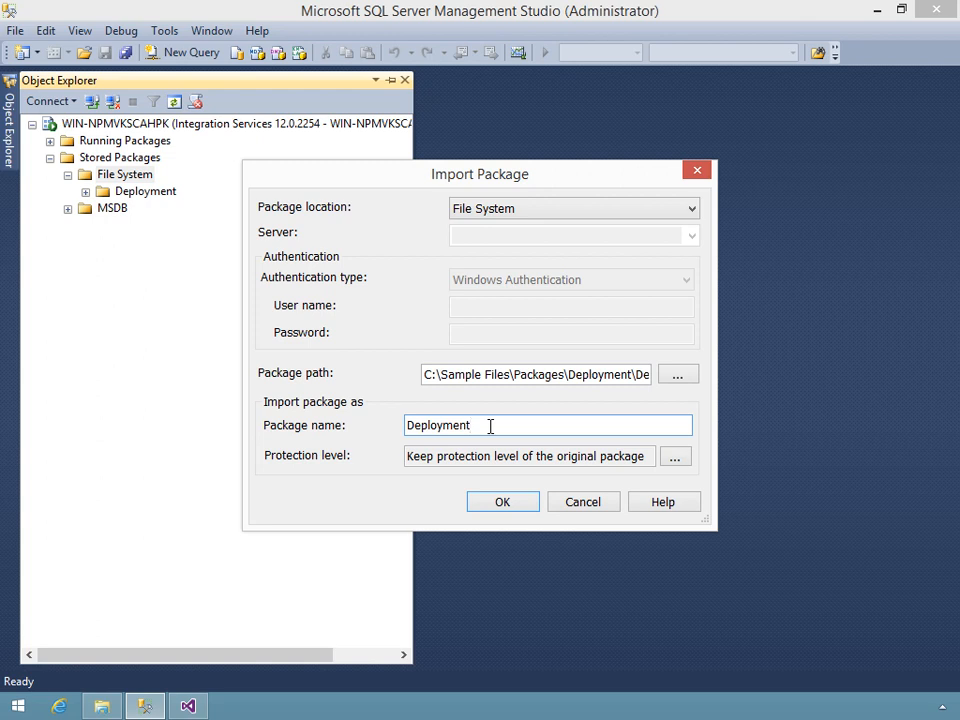
key("BackSpace")
key("BackSpace")
key("BackSpace")
key("BackSpace")
key("BackSpace")
type("yVisSS")
key("BackSpace")
key("BackSpace")
key("BackSpace")
type("ASSMS")
left_click(488, 506)
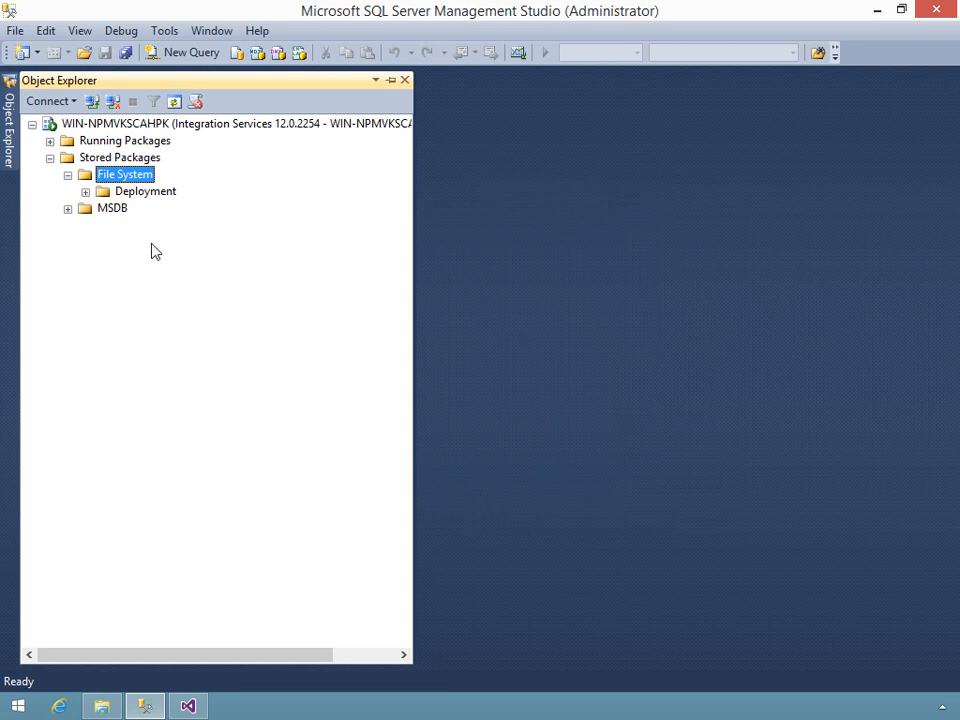
right_click(122, 177)
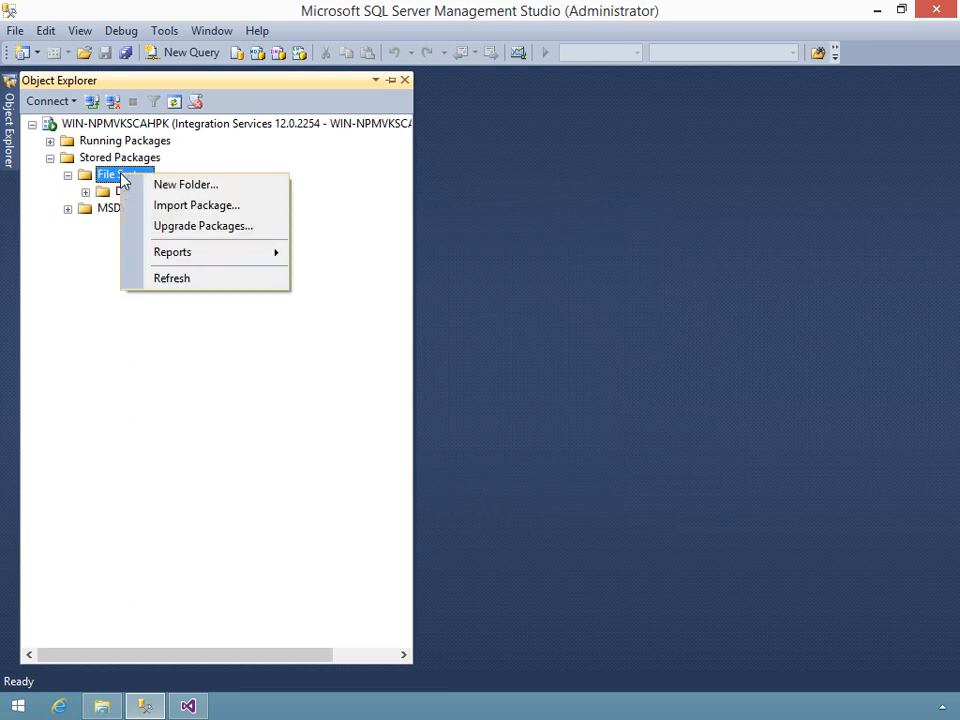
left_click(171, 279)
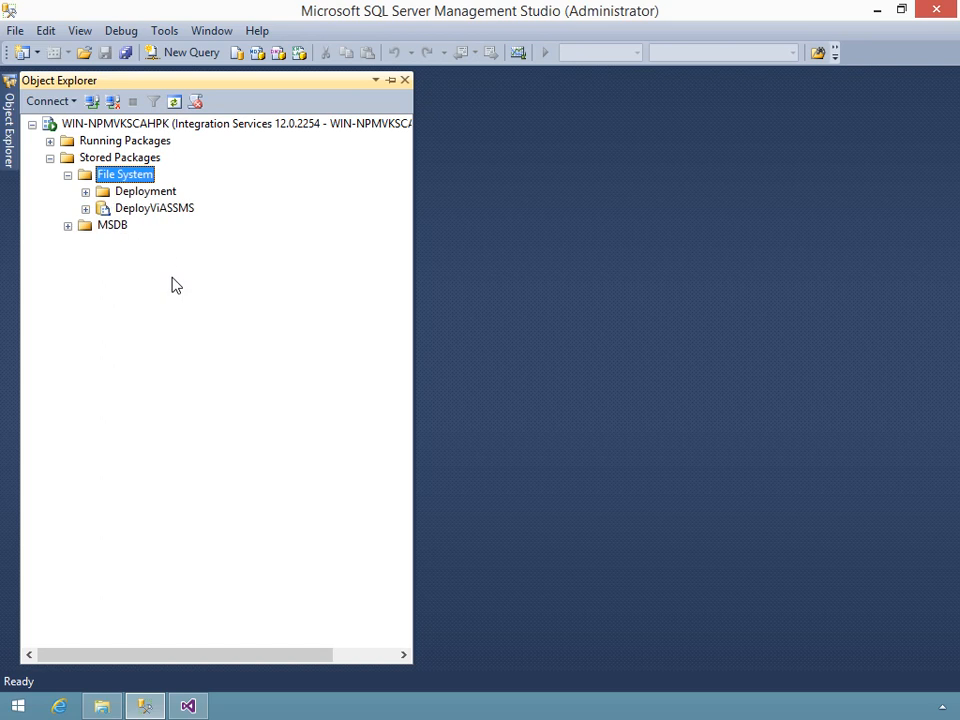
Open the run settings for the stored DeployViASSMS package in the Execute Package Utility
left_click(152, 212)
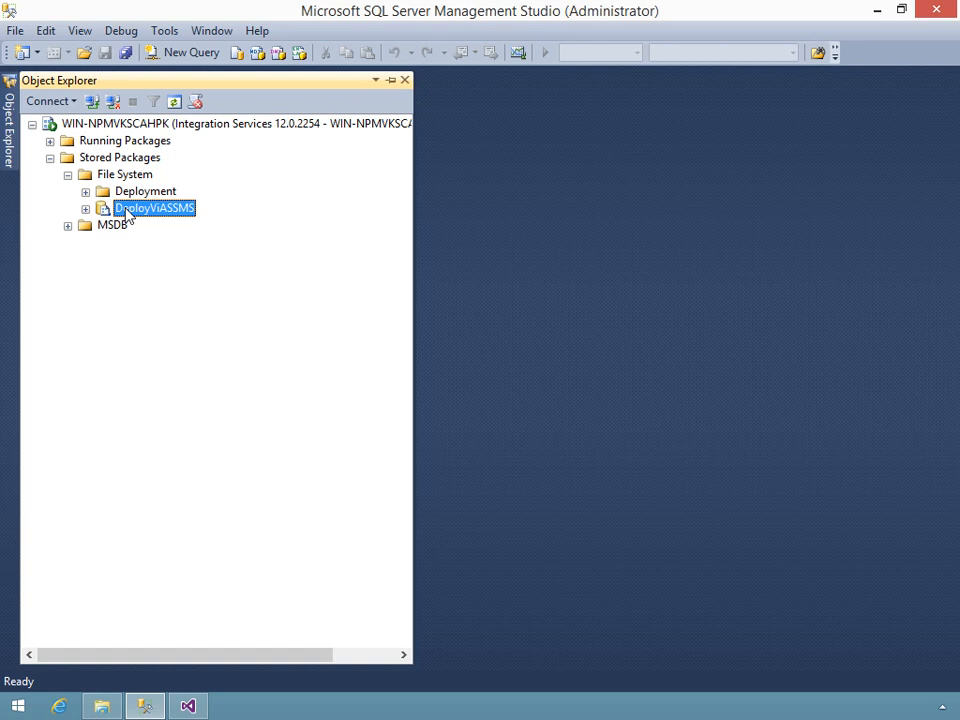
right_click(127, 216)
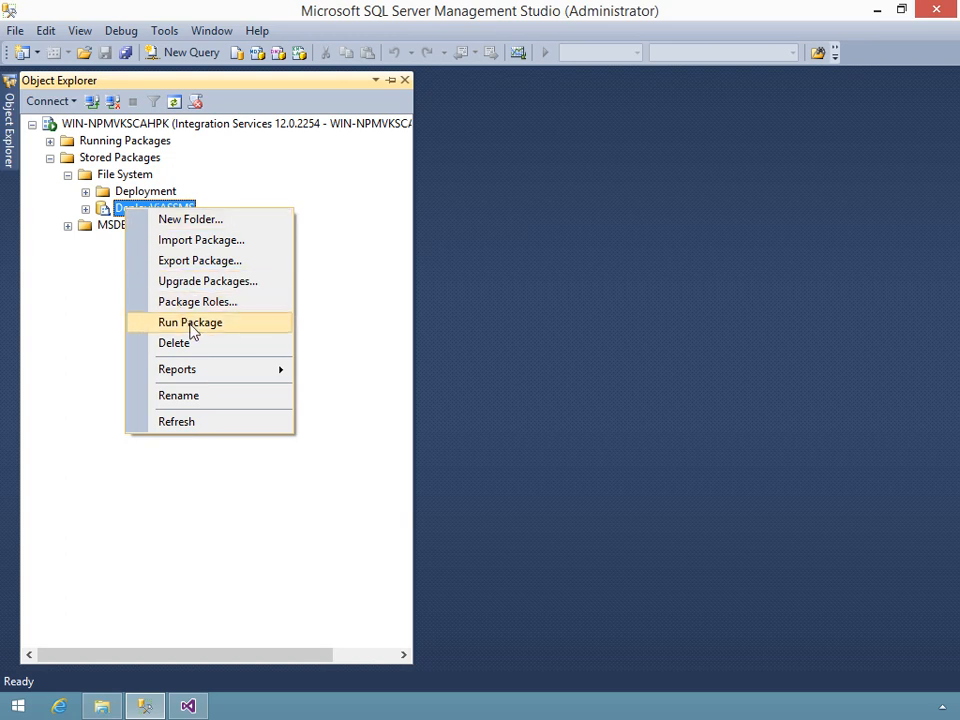
left_click(193, 323)
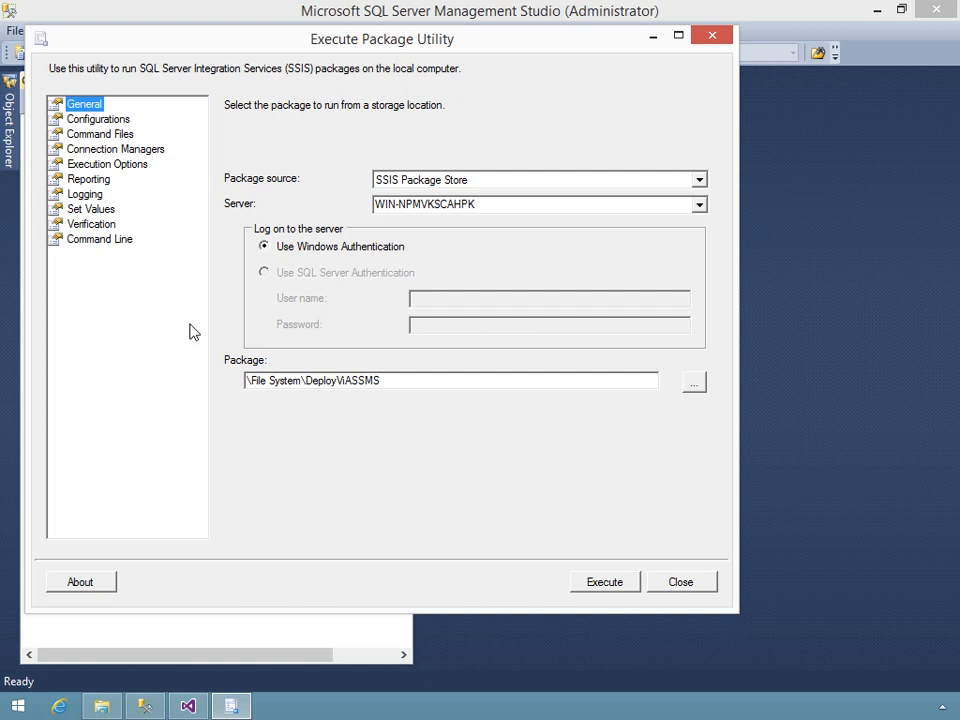
Add MyConfig.dtsConfig from C:\Sample Files\Packages\Deployment\Deployment as a configuration file for the package run
left_click(103, 121)
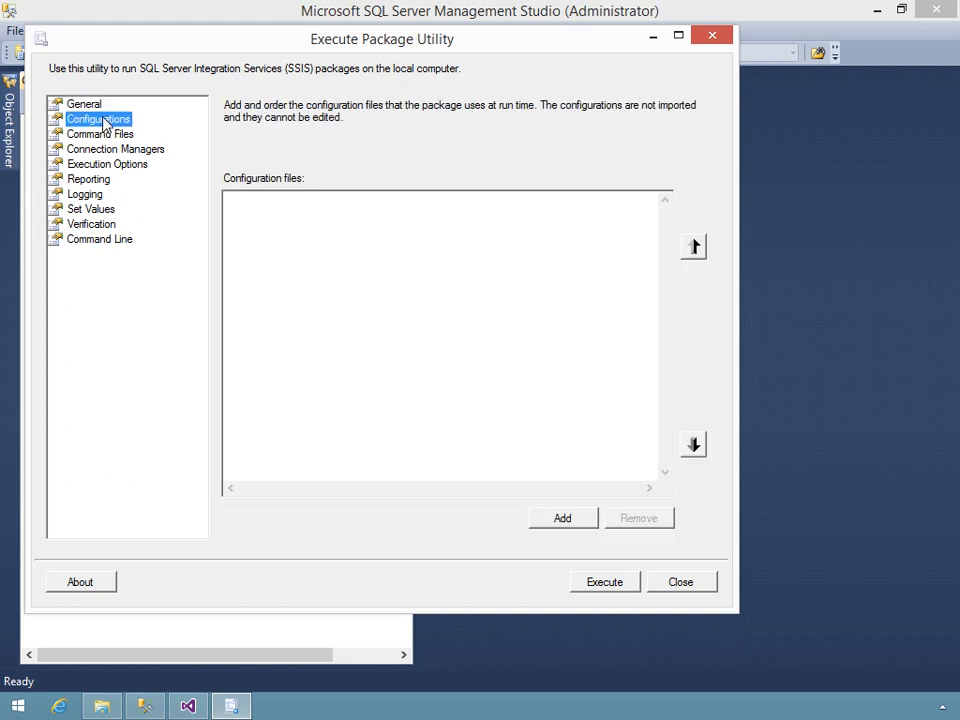
left_click(566, 520)
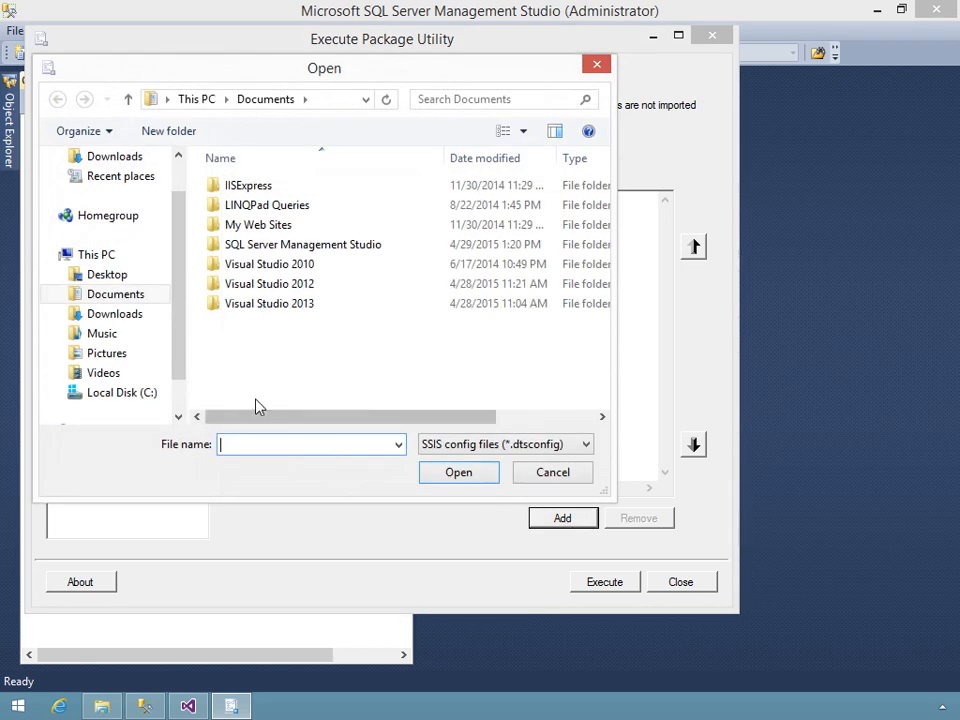
left_click(139, 394)
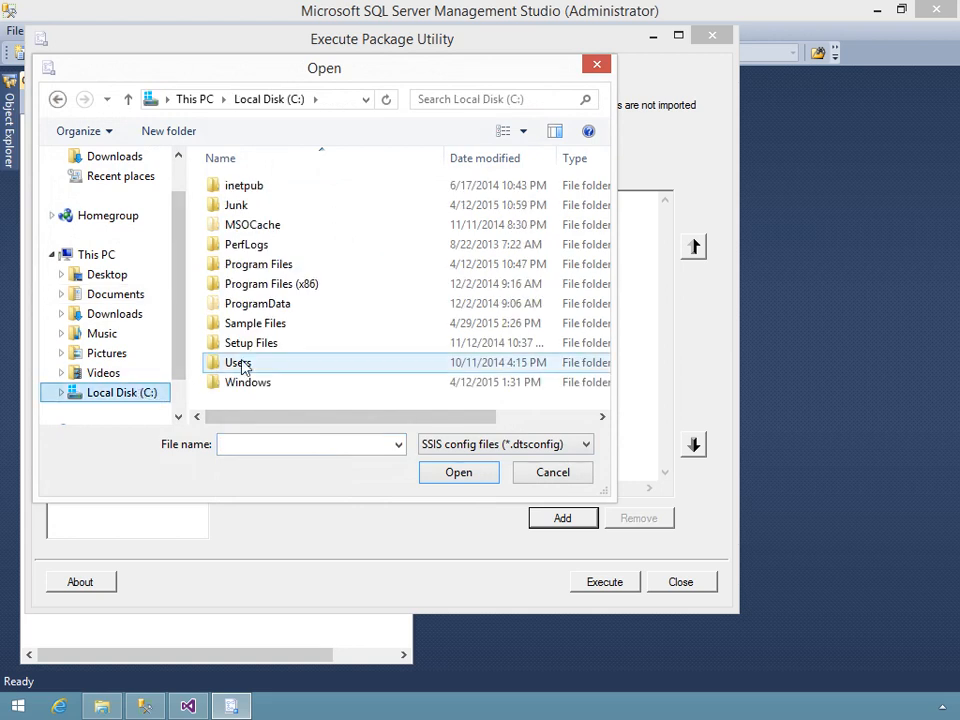
double_click(262, 323)
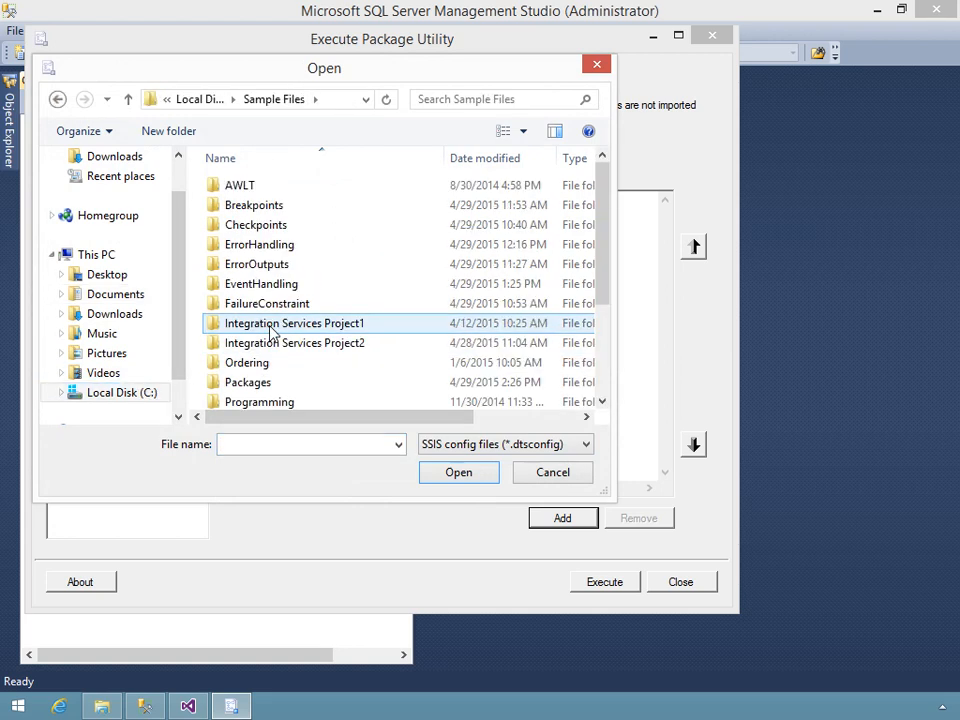
double_click(248, 385)
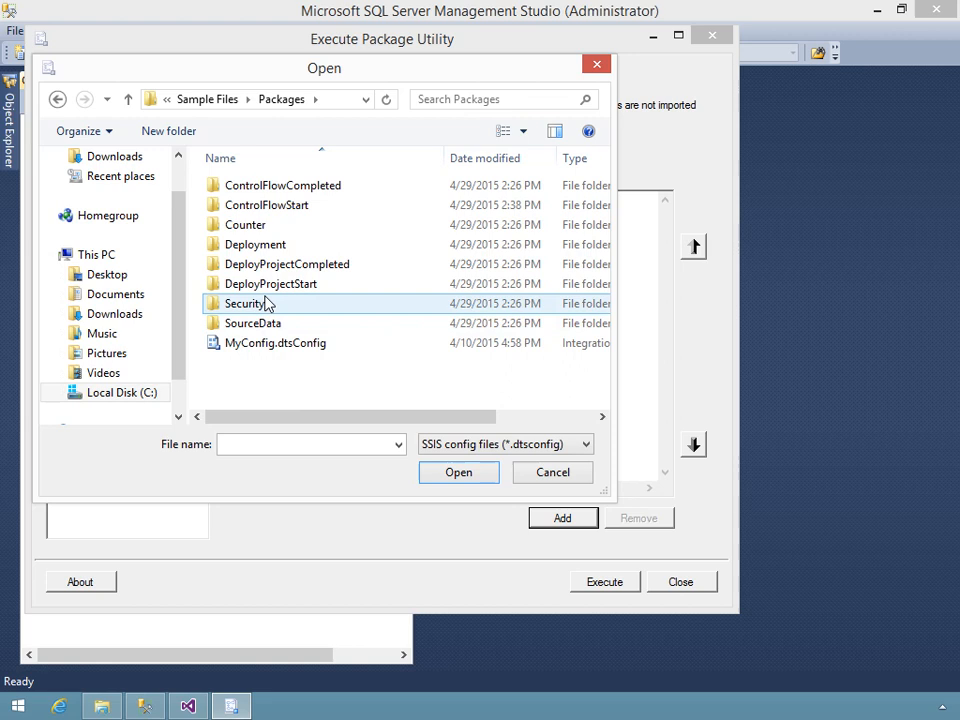
double_click(266, 246)
double_click(257, 187)
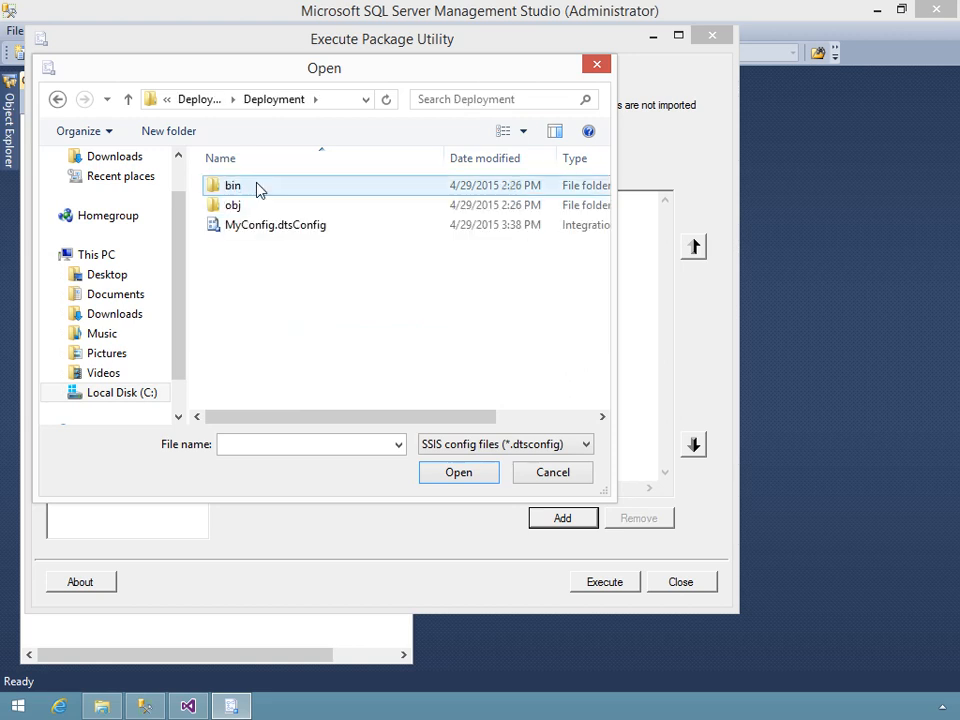
left_click(258, 226)
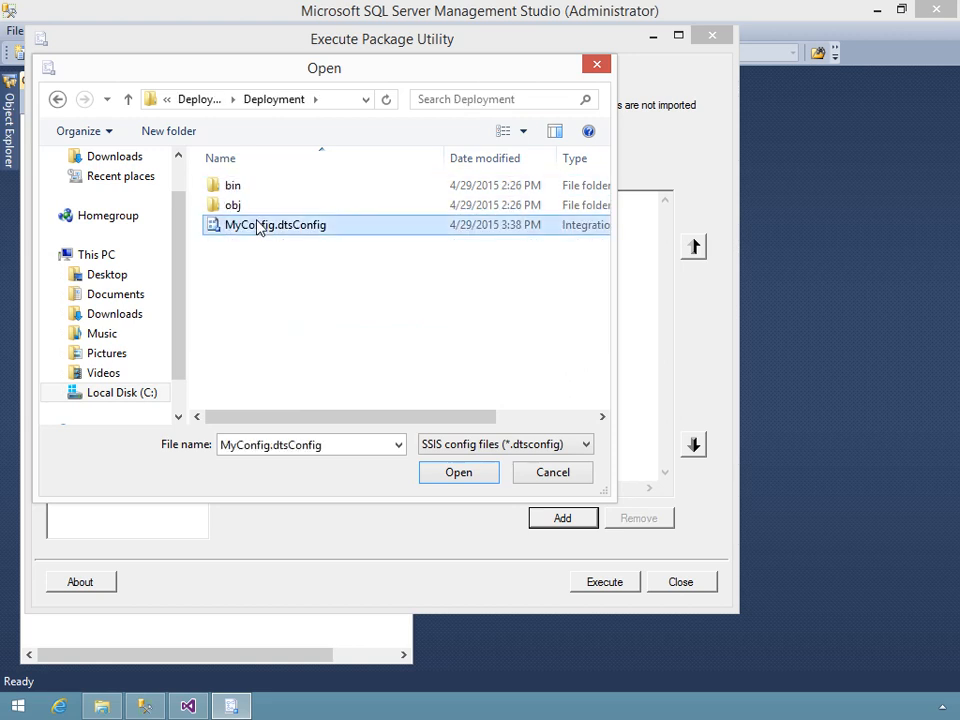
left_click(450, 476)
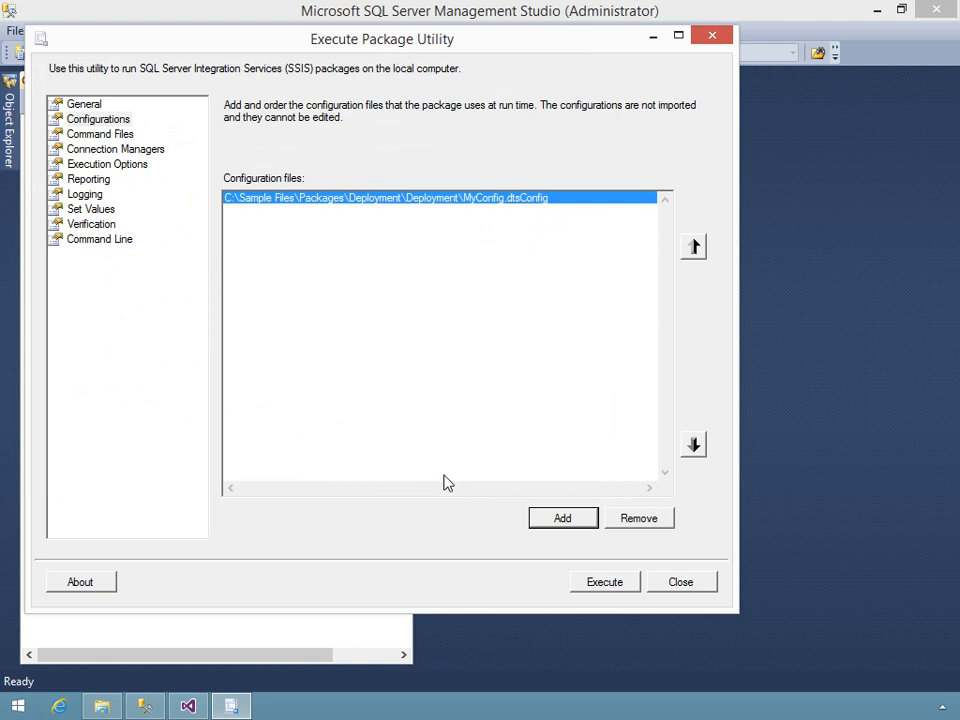
Execute the package, dismiss each file path message box and review the execution progress
left_click(591, 582)
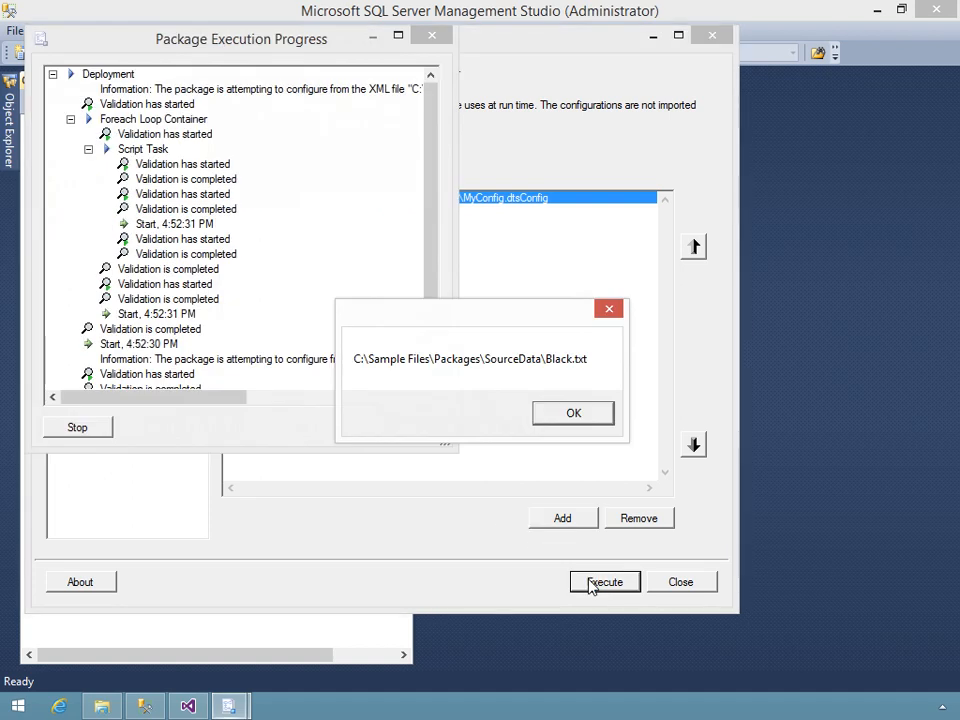
left_click(591, 418)
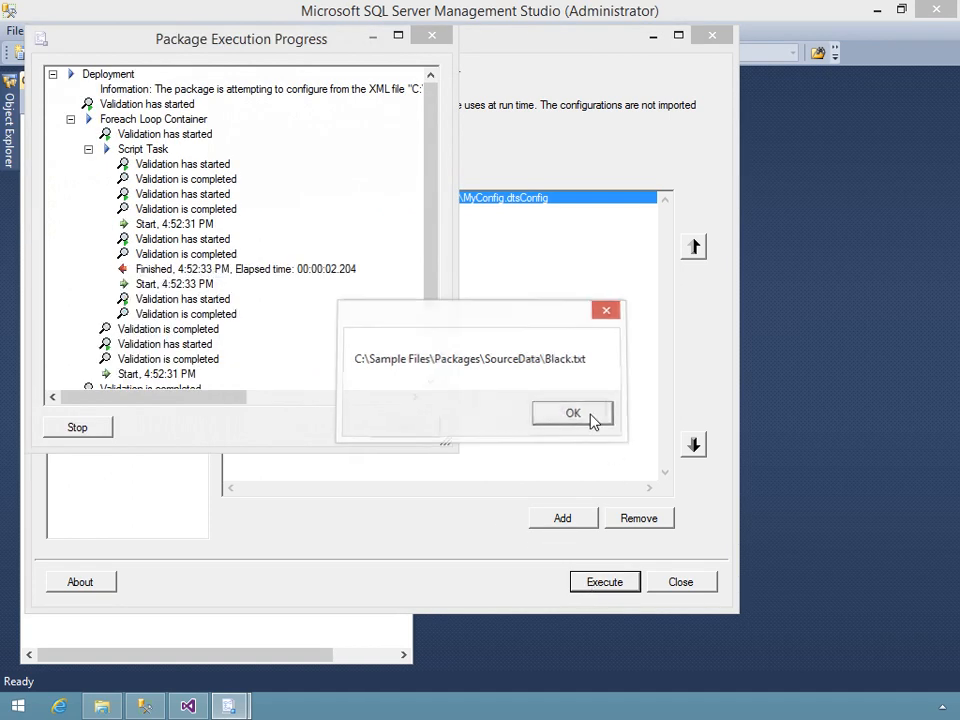
left_click(591, 418)
left_click(591, 416)
left_click(591, 418)
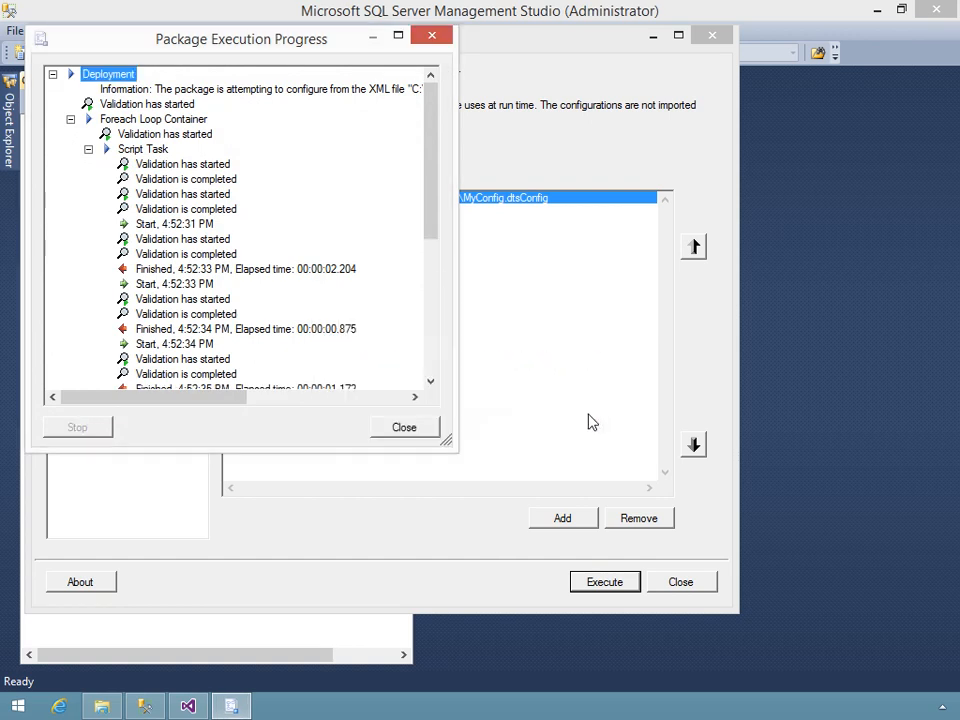
left_click_drag(435, 156, 462, 130)
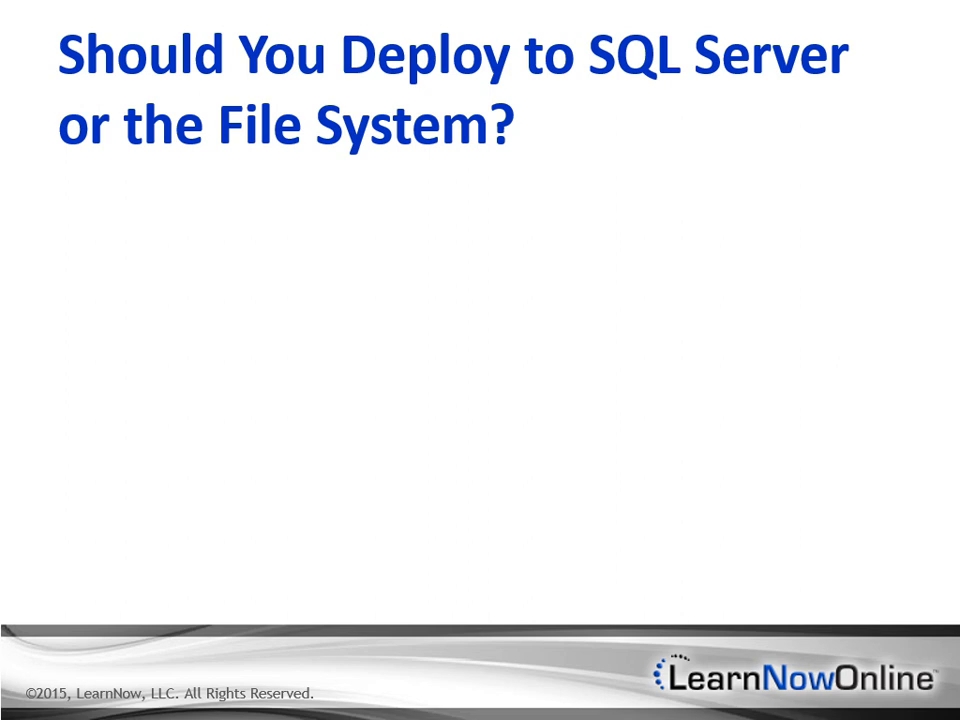
key("Right")
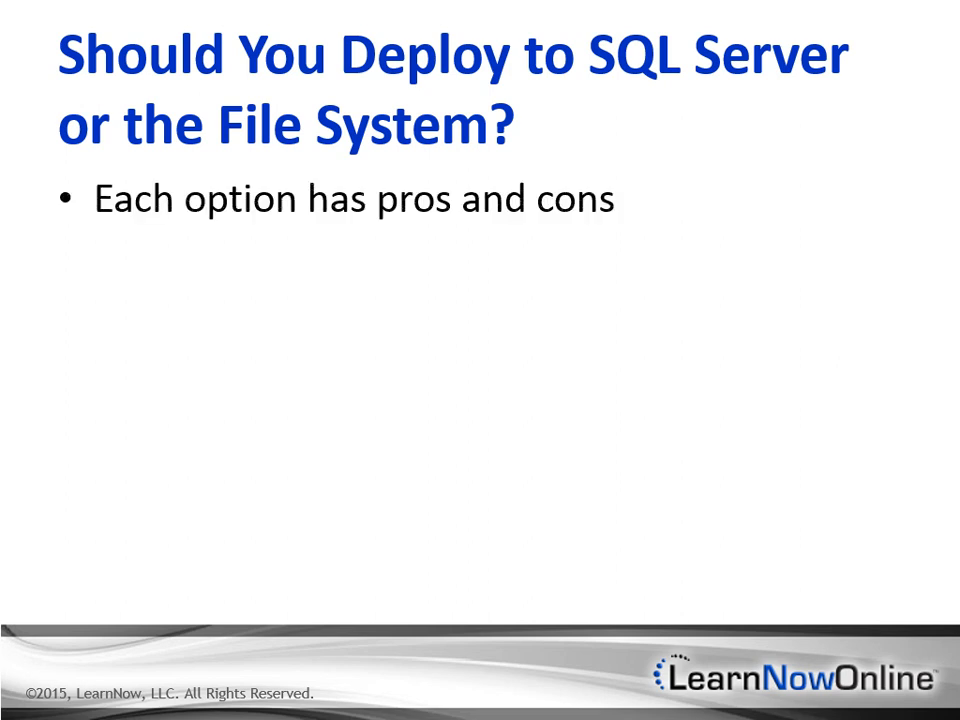